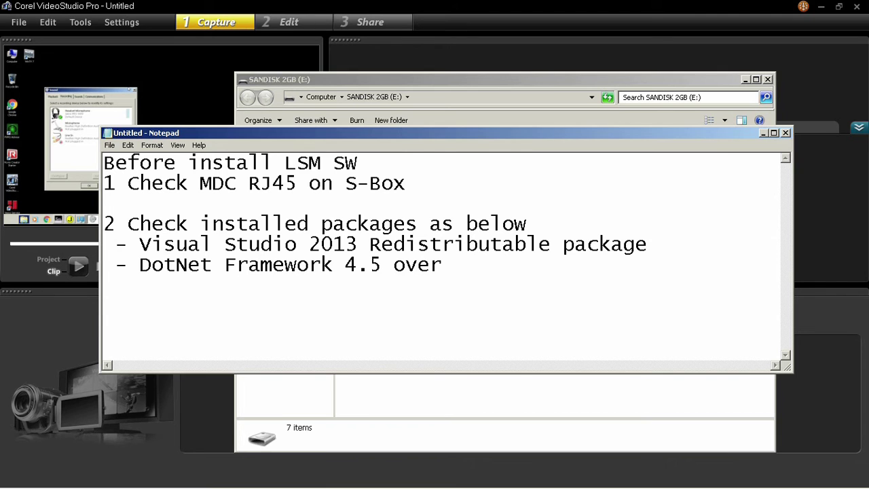
Install LED Signage Manager for all users from A-LEDMGDSP-1000.12-20151016 on the SANDISK drive and launch it on completion.
left_click(371, 78)
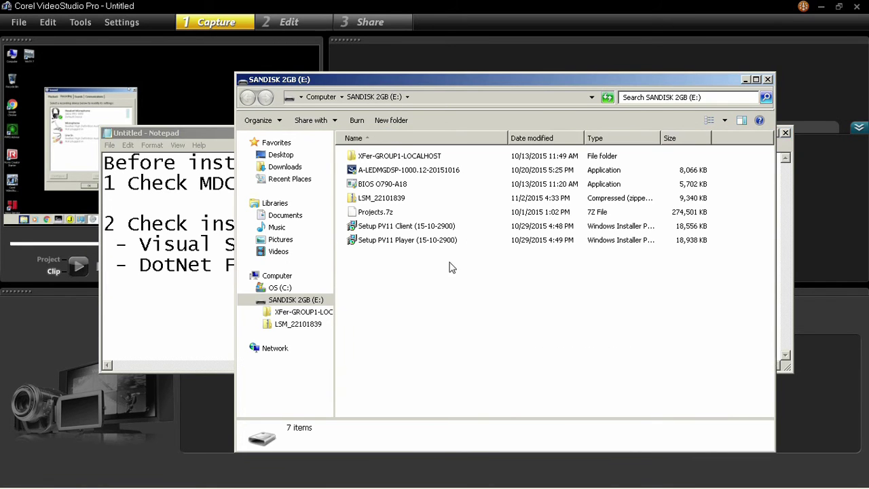
double_click(416, 171)
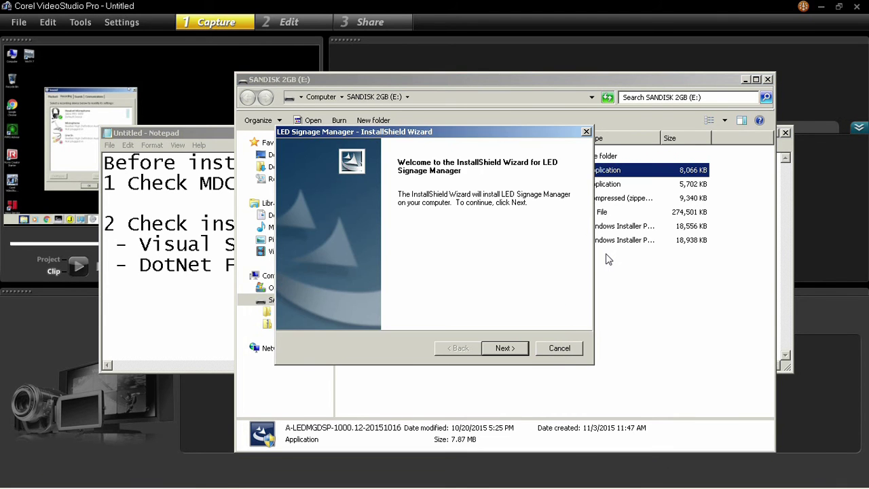
left_click(505, 348)
left_click(505, 347)
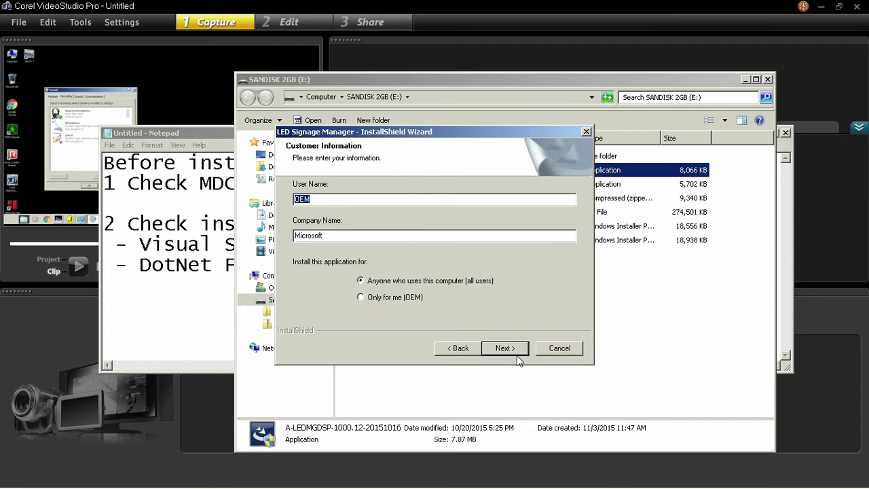
left_click(505, 347)
left_click(499, 348)
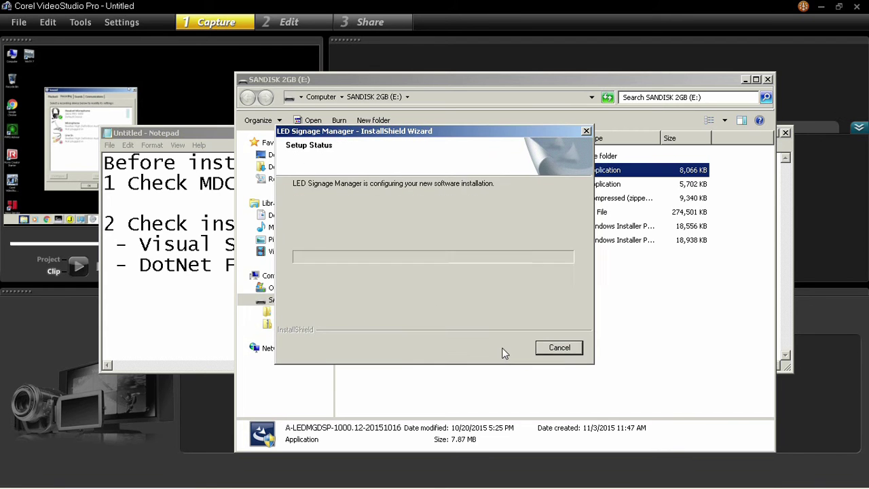
left_click(432, 224)
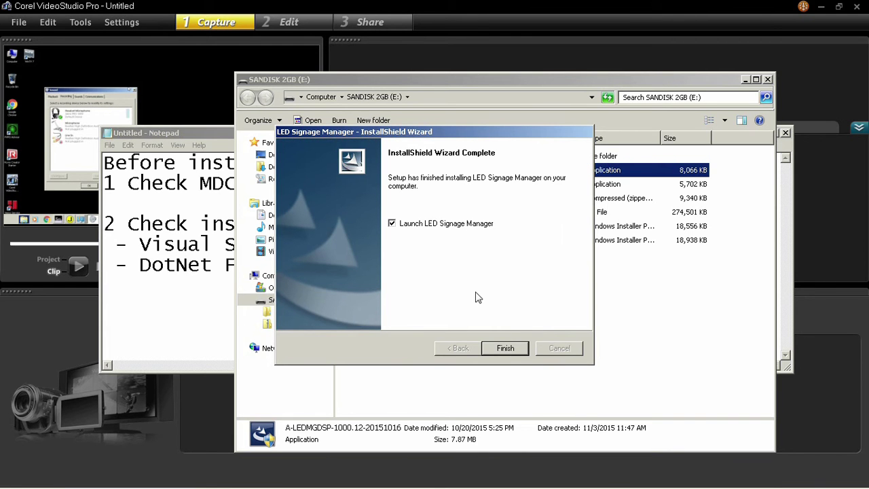
left_click(505, 347)
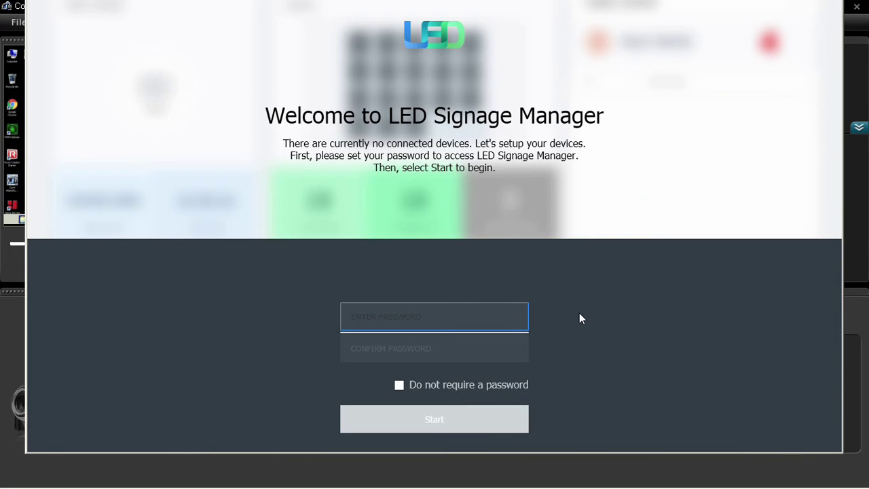
Start LED Signage Manager with no password required.
double_click(604, 451)
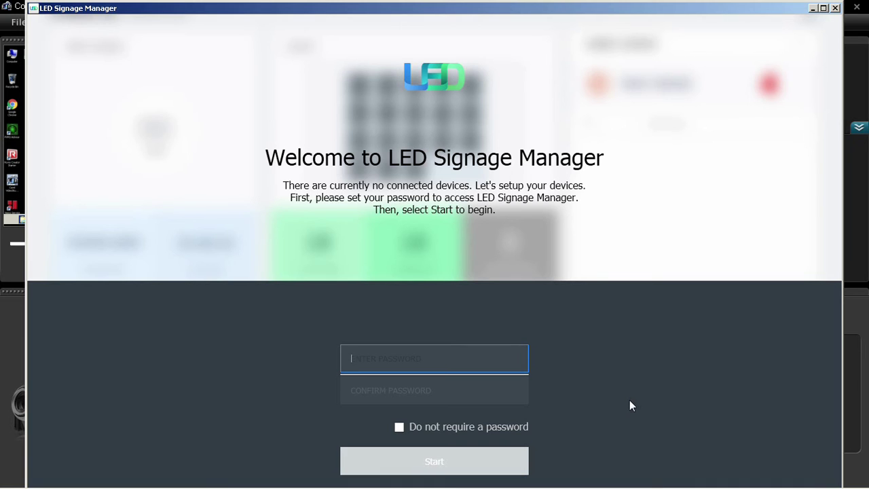
left_click(399, 428)
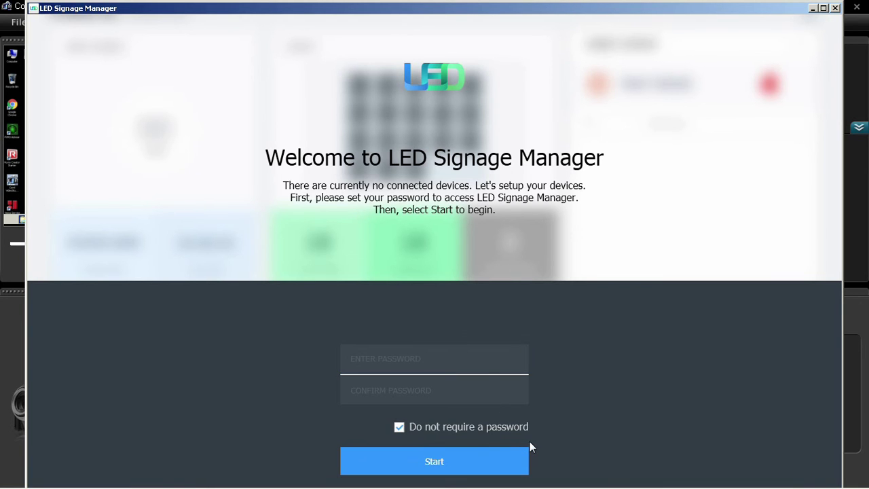
left_click(466, 450)
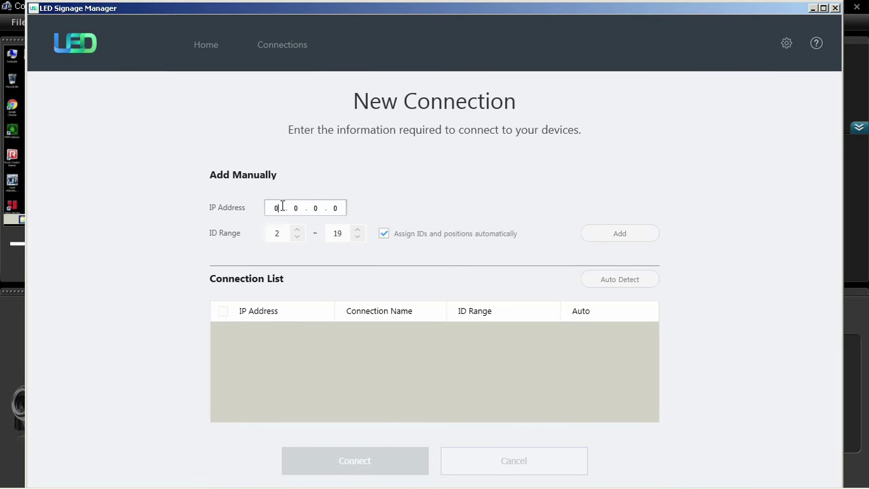
Add a connection to 192.168.0.101 with ID range 2 to 3 and automatic assignment, and connect to it.
double_click(283, 207)
type("192.168.0.101")
left_click(343, 233)
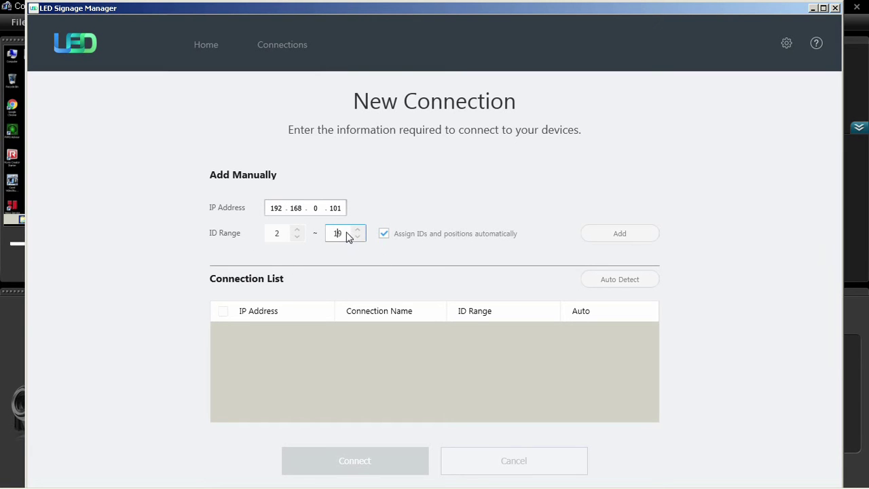
key("BackSpace")
key("BackSpace")
type("3")
left_click(626, 233)
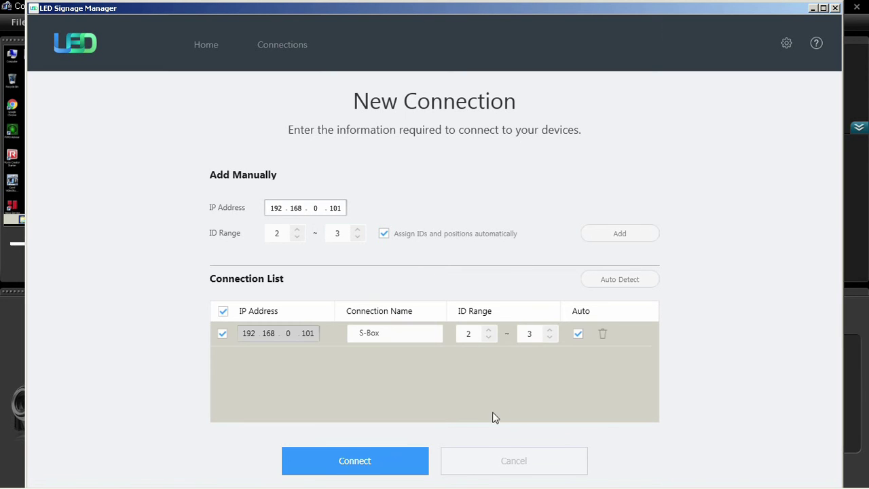
left_click(354, 463)
left_click(343, 464)
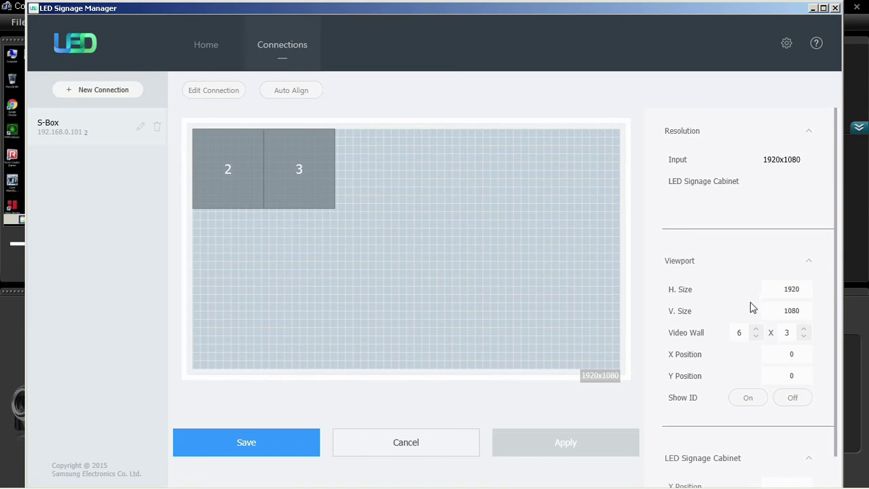
Move cabinets 2 and 3 away from the layout's corner, leaving a gap between them, and apply the arrangement.
left_click_drag(269, 169, 362, 224)
left_click_drag(244, 183, 301, 231)
left_click_drag(404, 258, 425, 252)
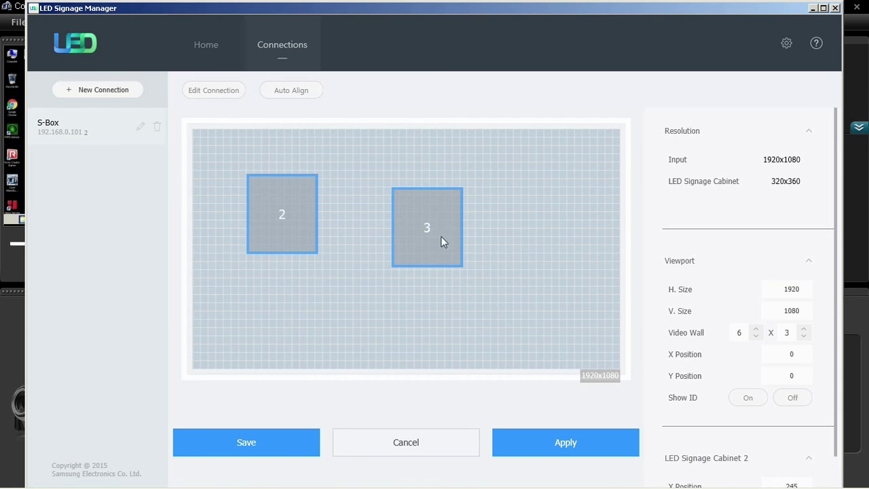
left_click_drag(449, 246, 516, 278)
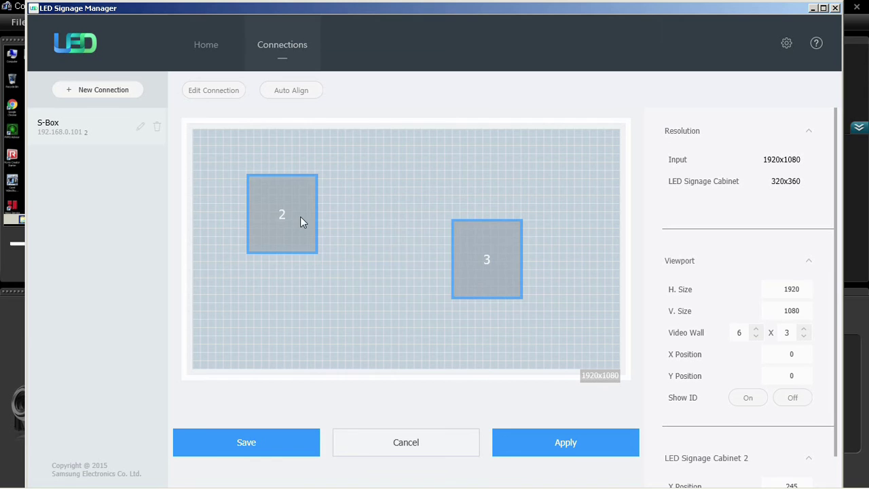
left_click_drag(301, 219, 408, 218)
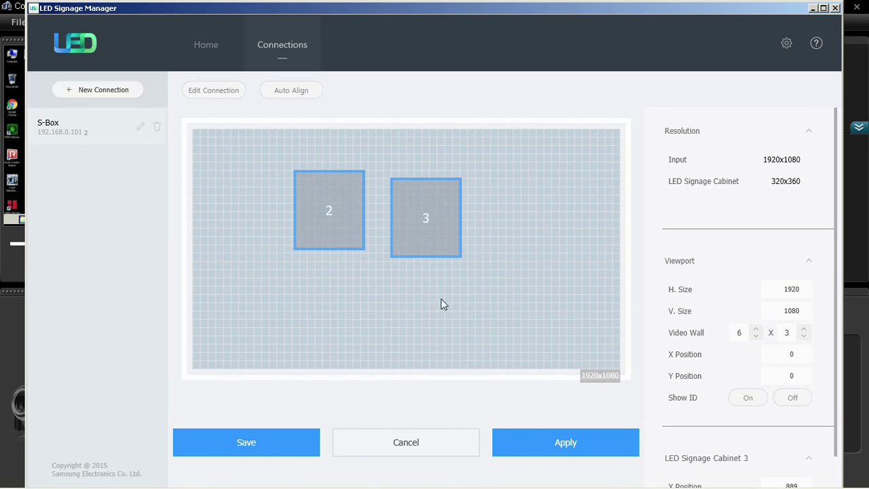
left_click(527, 446)
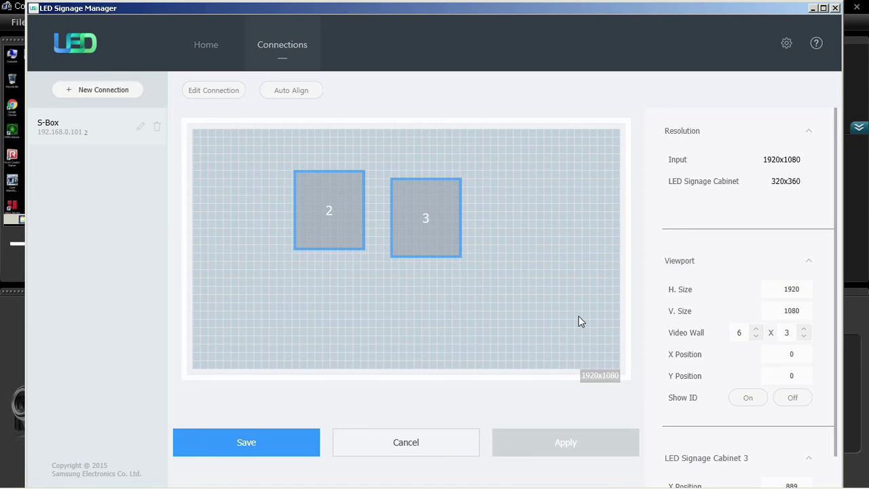
Reduce the viewport's video wall to 4 x 1.
left_click(756, 336)
left_click(755, 335)
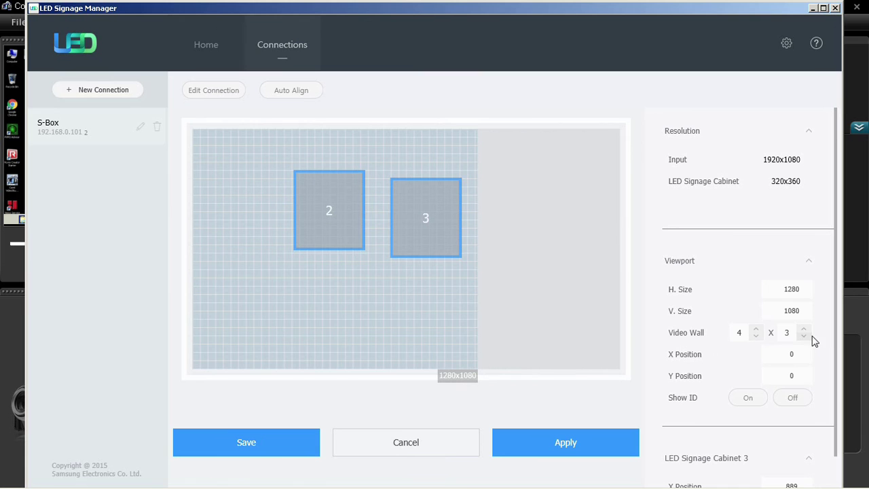
left_click(803, 336)
left_click(804, 335)
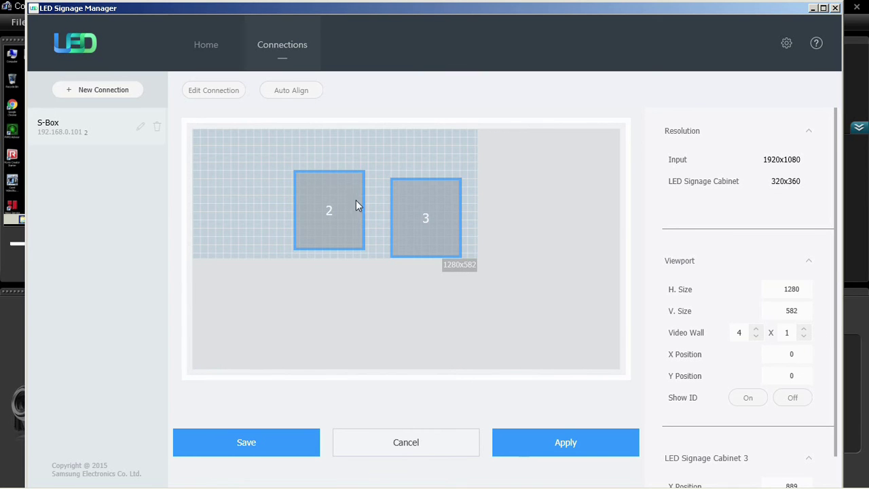
Reposition cabinets 2 and 3 inside the reduced viewport, with cabinet 3 at about X 739 and slightly higher than cabinet 2.
left_click_drag(357, 201, 332, 190)
left_click_drag(406, 199, 373, 165)
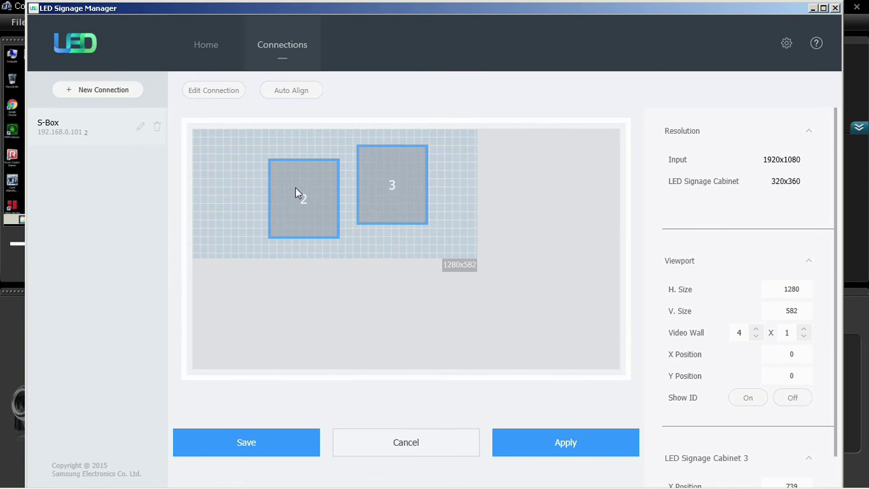
left_click_drag(296, 187, 295, 182)
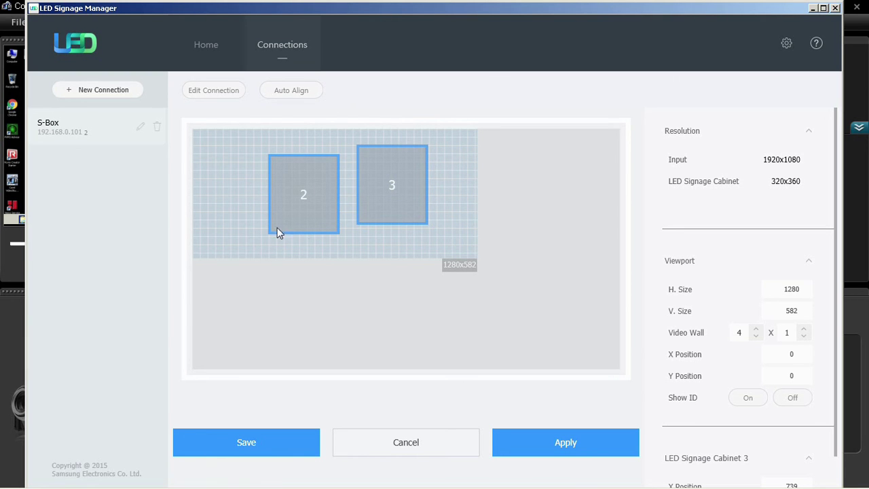
Move the whole viewport to about X 404, Y 308 within the input area and save the layout.
left_click_drag(366, 251, 423, 285)
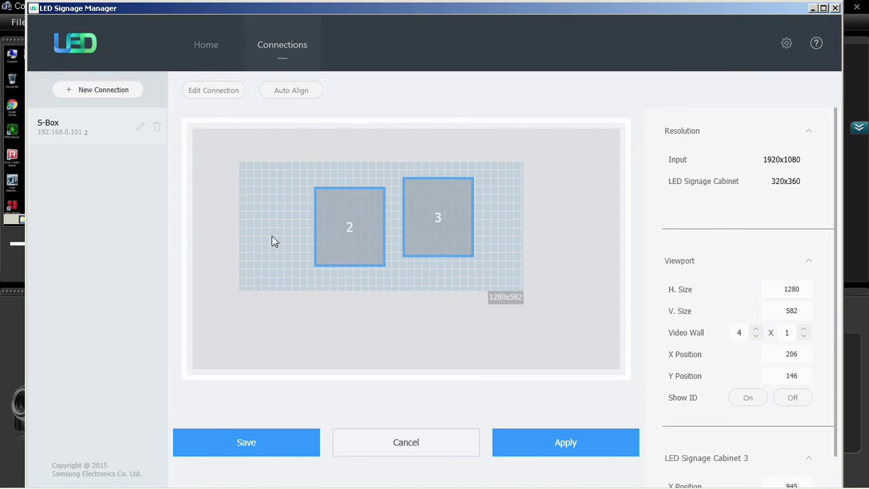
left_click_drag(274, 242, 353, 291)
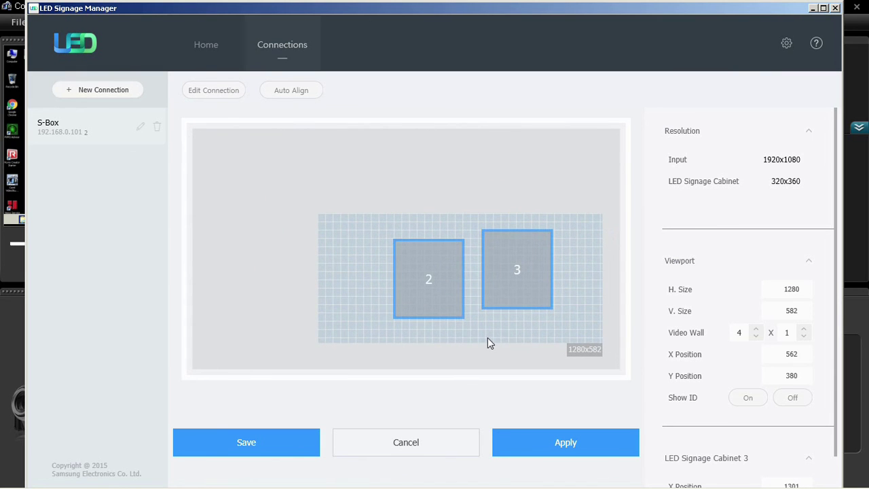
left_click_drag(487, 338, 459, 323)
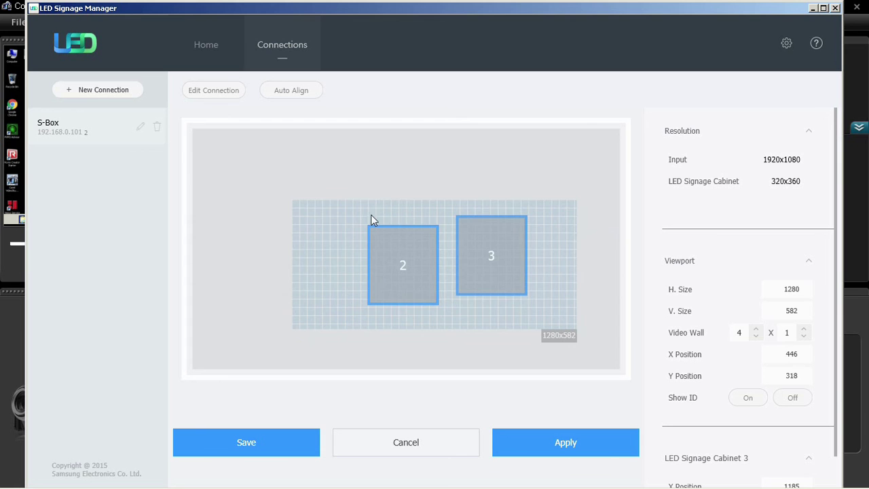
mouse_move(319, 224)
left_mouse_down()
mouse_move(324, 234)
mouse_move(249, 155)
mouse_move(311, 223)
left_mouse_up()
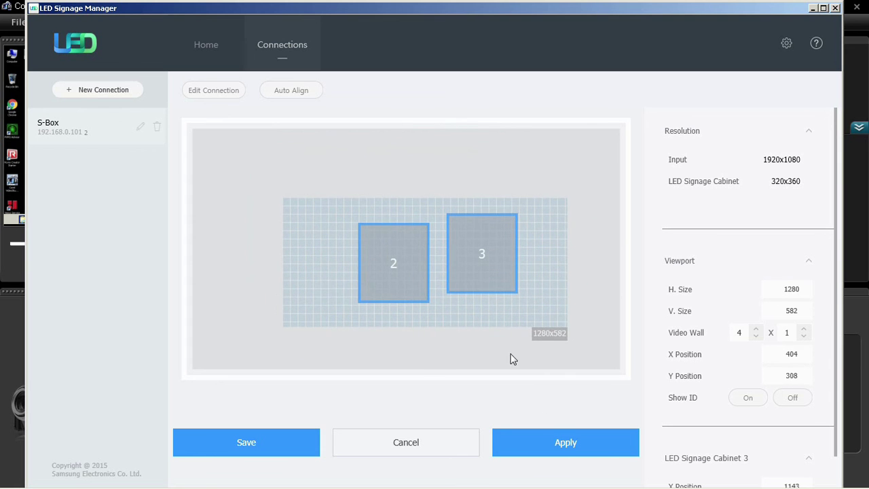
left_click(306, 442)
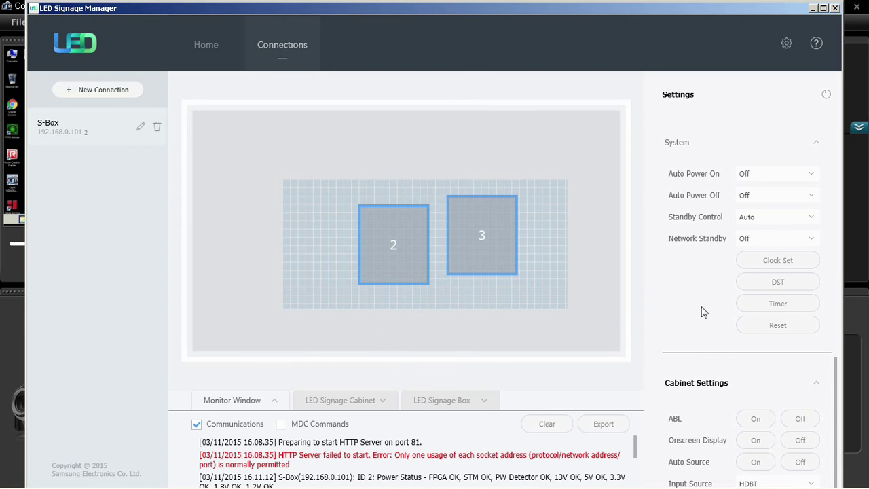
Review the S-Box settings from the basic and picture groups through advanced and system settings to the cabinet settings.
scroll(700, 316, "up", 3)
scroll(697, 312, "up", 6)
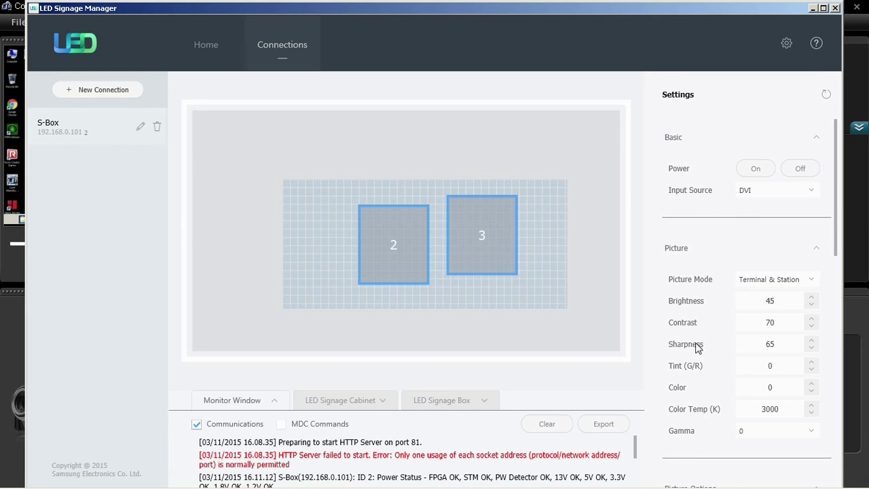
scroll(706, 347, "down", 3)
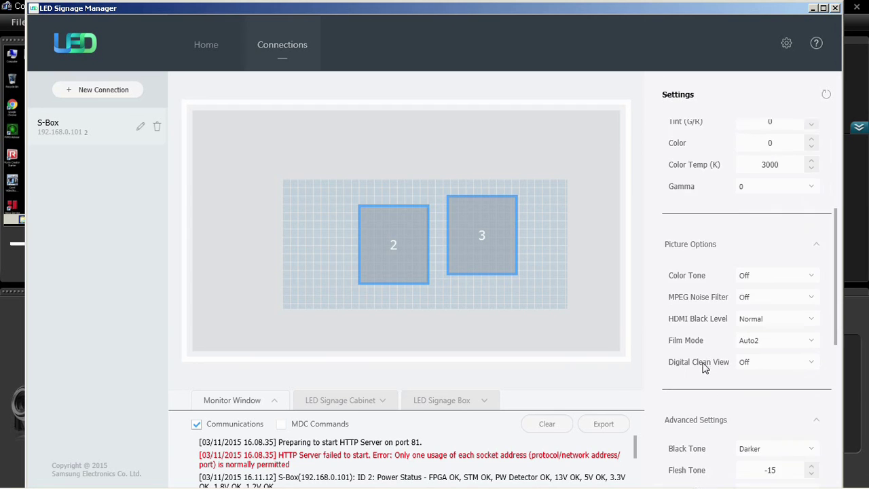
scroll(704, 366, "down", 4)
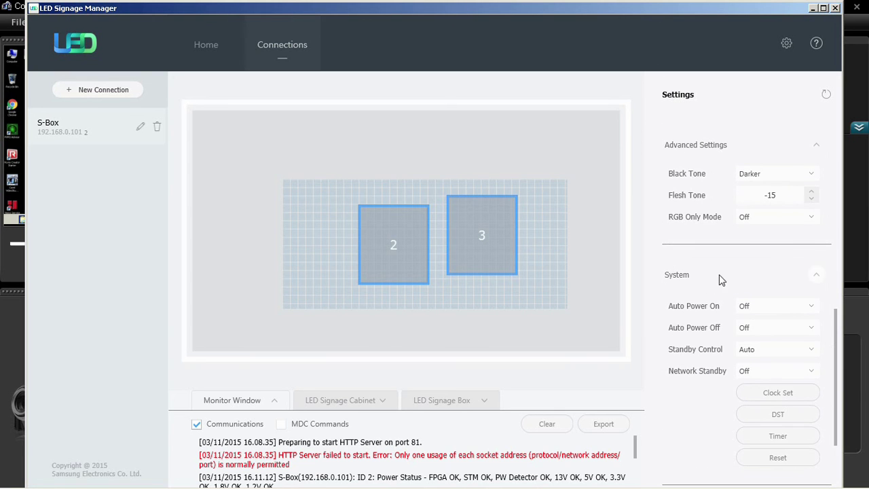
scroll(713, 443, "down", 1)
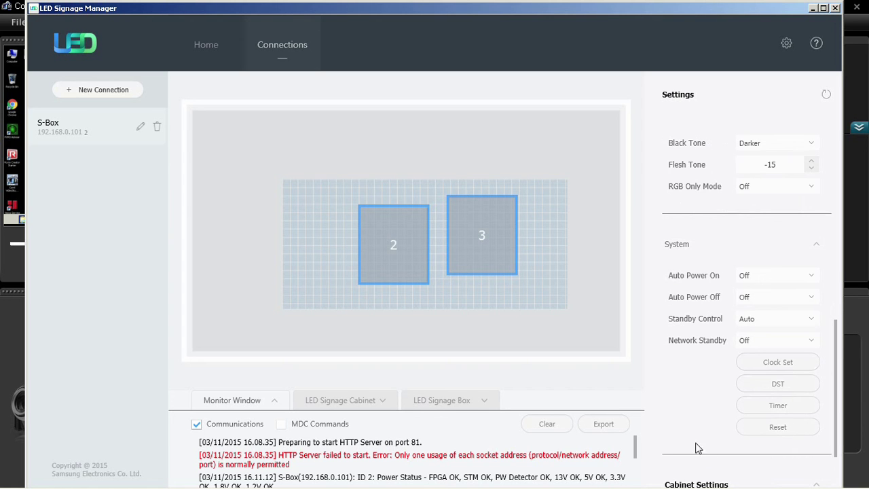
scroll(700, 435, "down", 3)
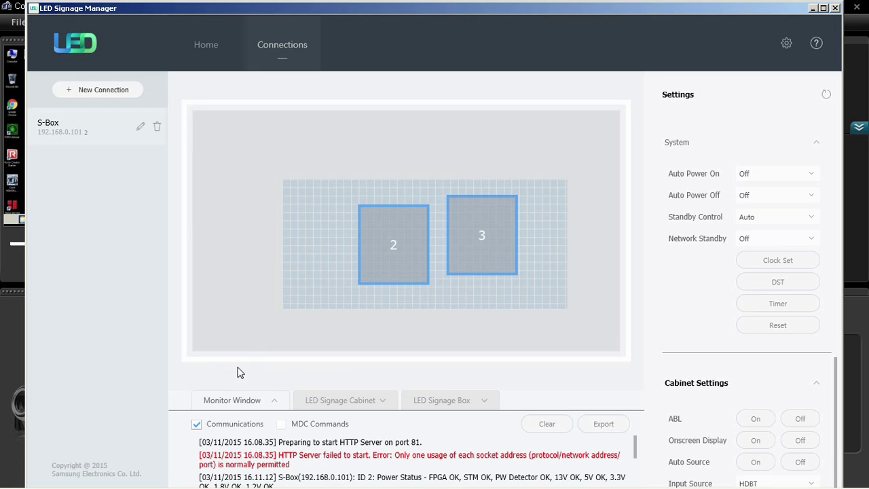
Show MDC commands together with communications in the monitor log.
left_click(294, 425)
left_click(215, 427)
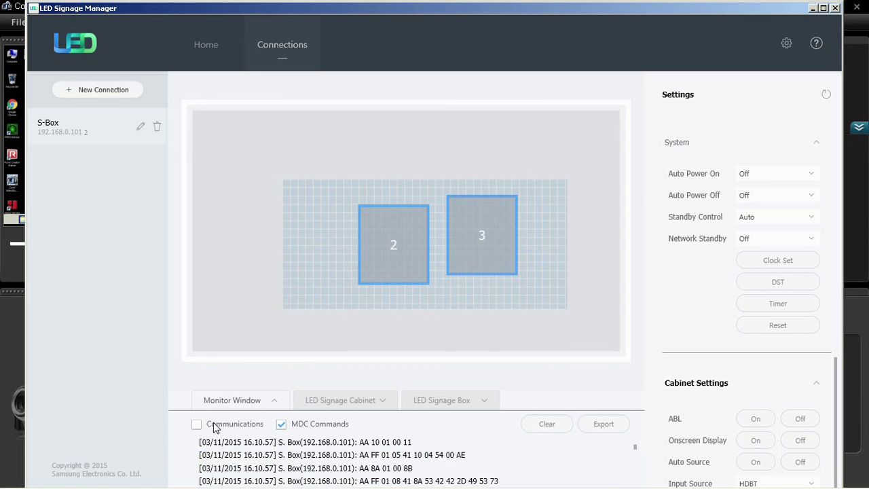
left_click(215, 427)
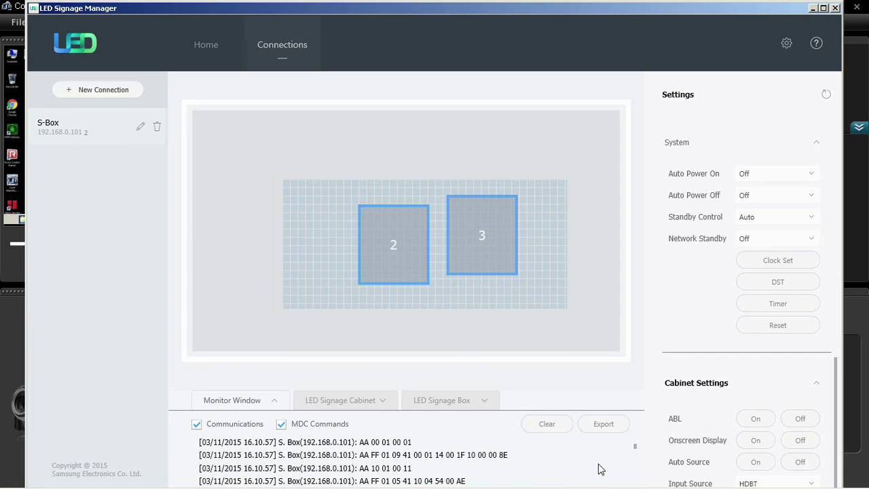
Examine the LED signage cabinet's status and version details and the home overview of the S-Box.
left_click(336, 402)
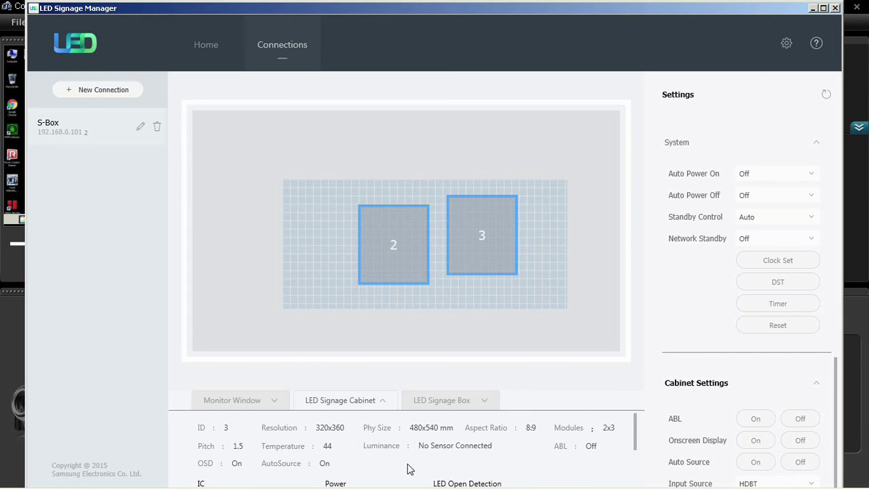
scroll(407, 468, "down", 3)
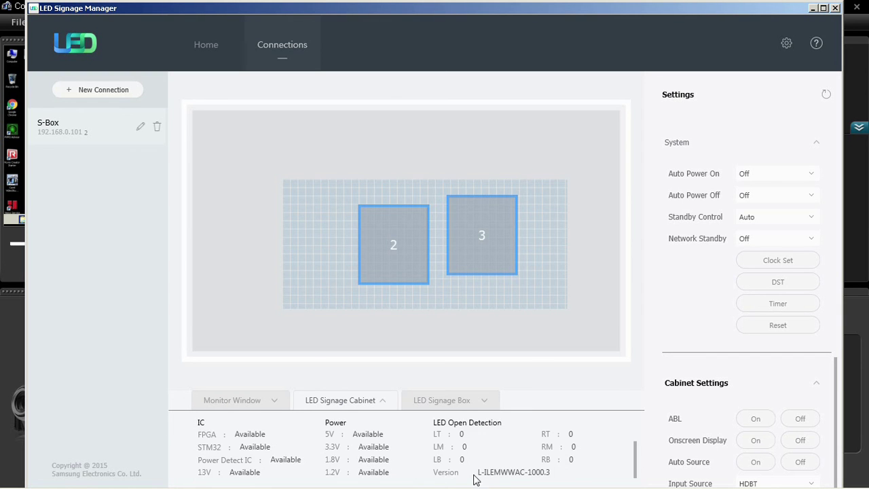
left_click(206, 44)
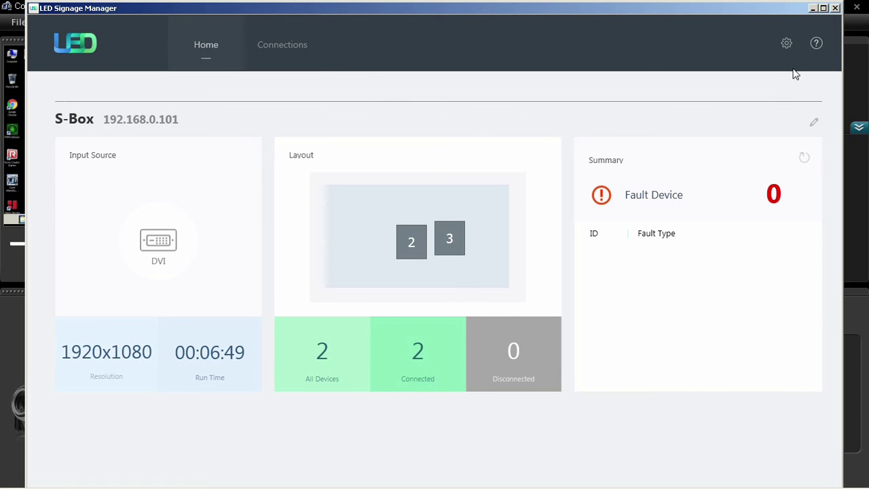
Open the preferences and examine the general options, the support settings and the software information.
left_click(786, 43)
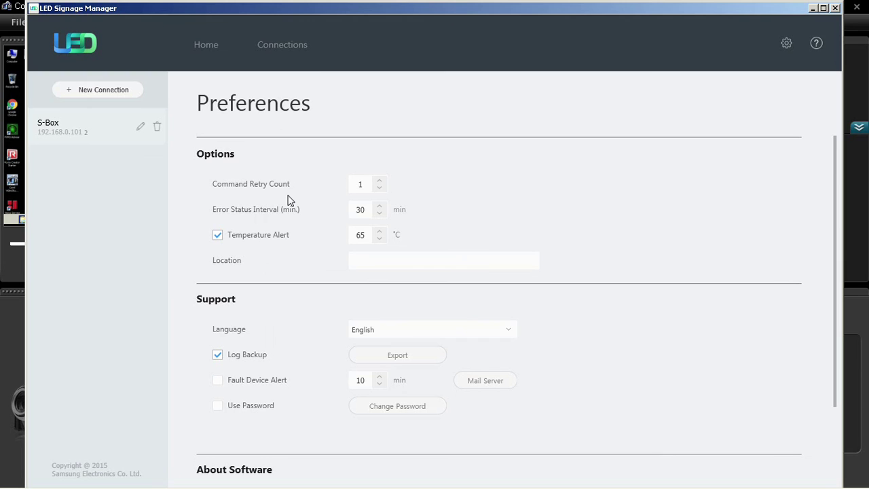
left_click(380, 180)
left_click(380, 188)
left_click(396, 260)
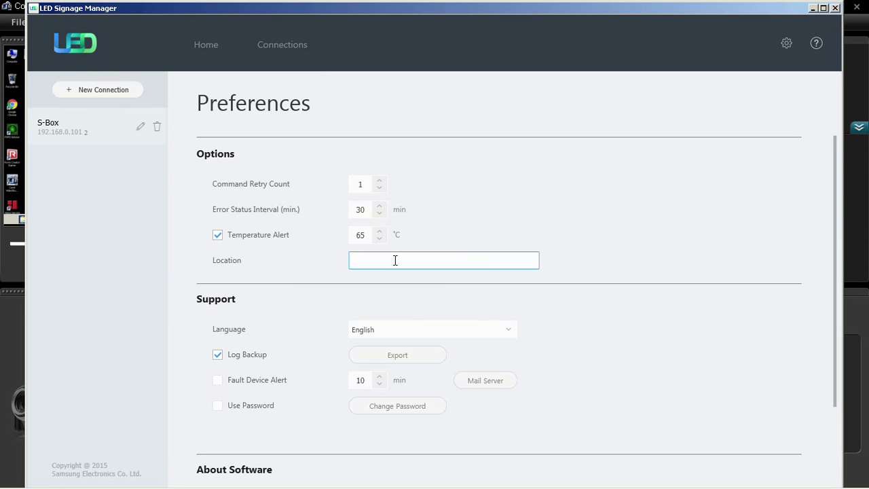
scroll(309, 408, "down", 1)
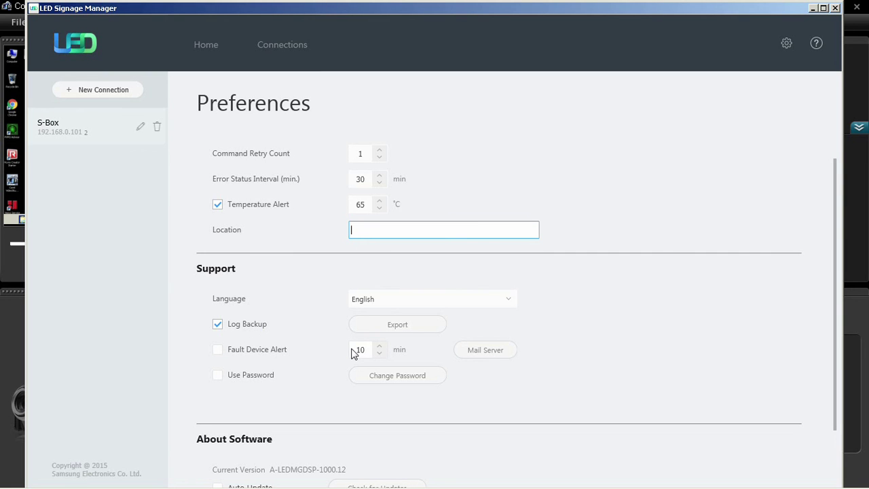
left_click(355, 257)
scroll(441, 409, "down", 1)
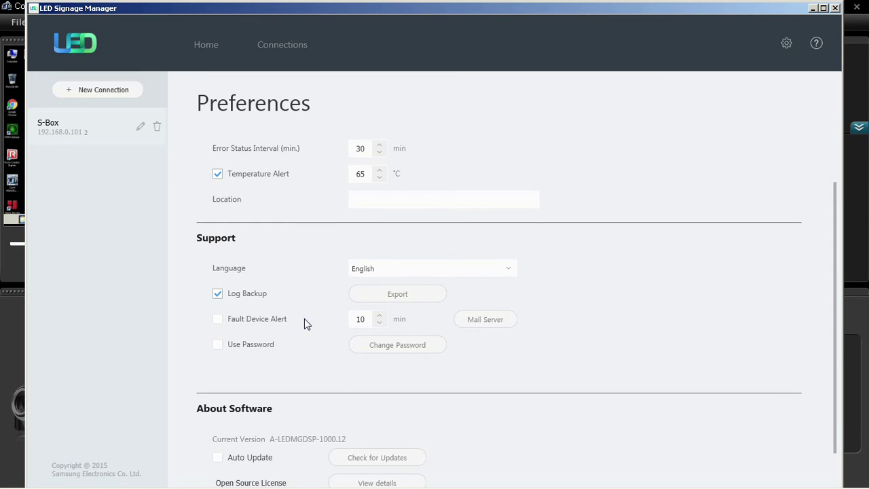
scroll(538, 410, "down", 2)
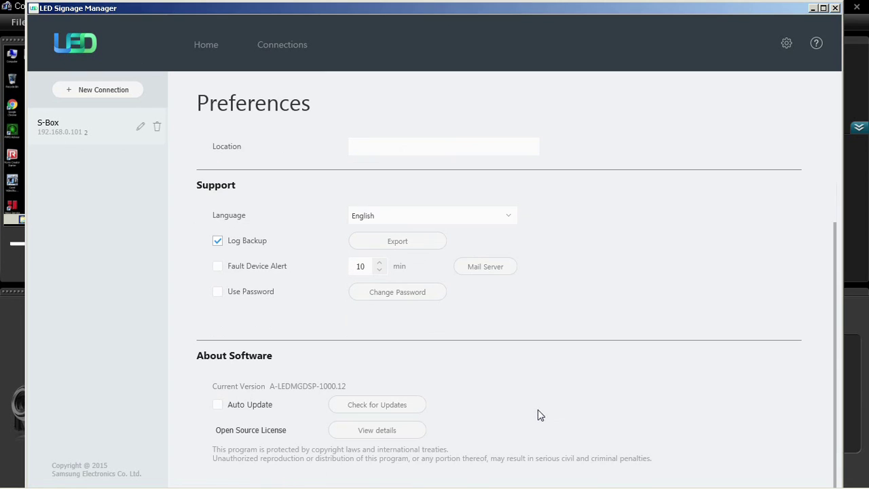